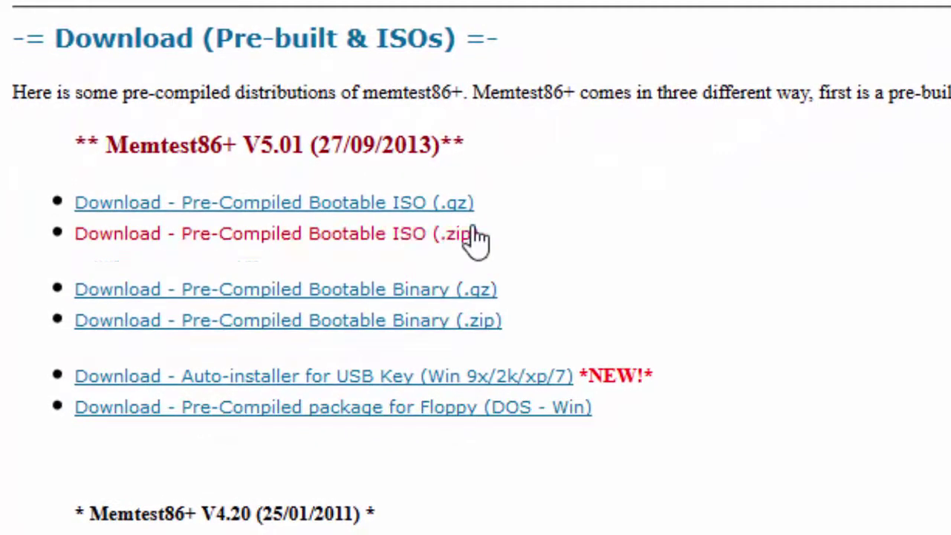
Step: Download the Memtest86+ V5.01 auto-installer for USB key and save the zip file to the desktop
drag(157, 514, 216, 514)
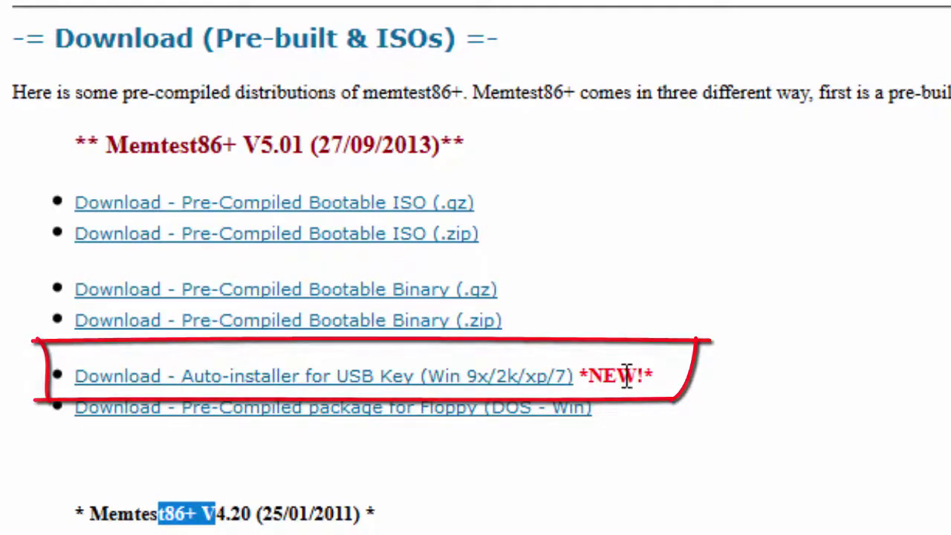
click(283, 375)
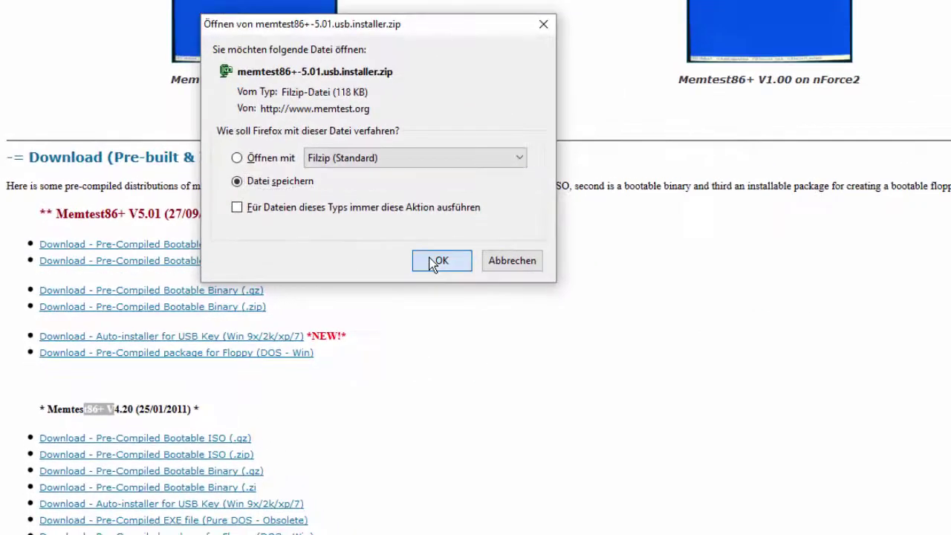
click(436, 261)
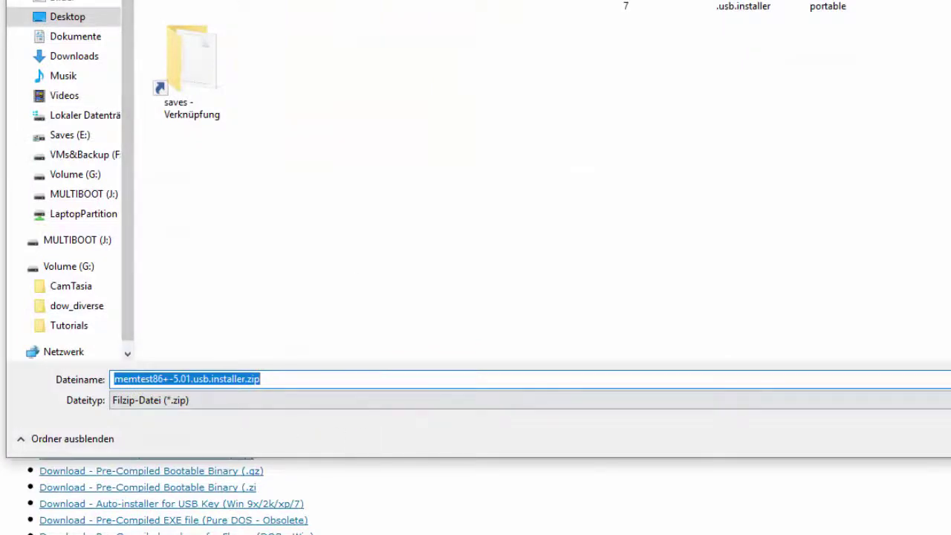
key(Return)
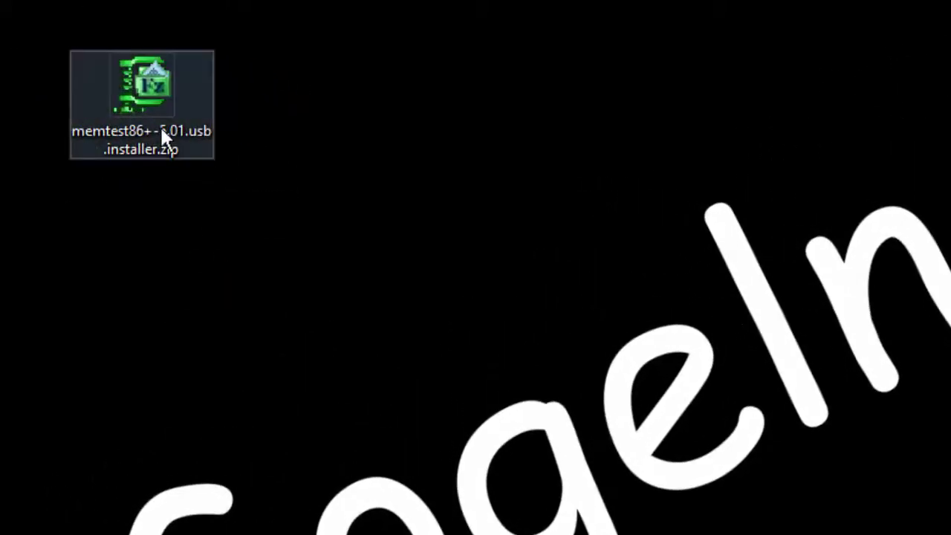
Step: Extract memtest86+-5.01.usb.installer.zip into its own folder on the desktop, replacing all existing files
mouse_move(162, 132)
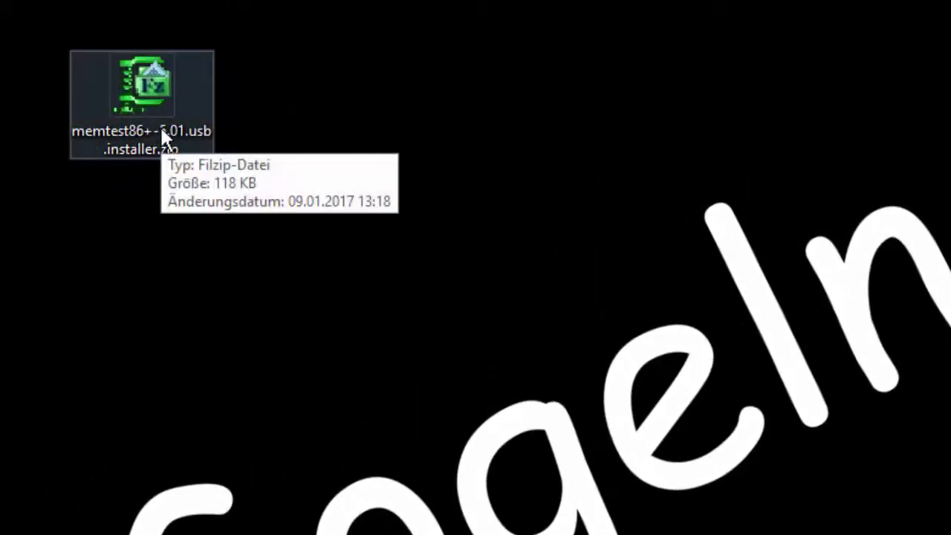
right_click(149, 91)
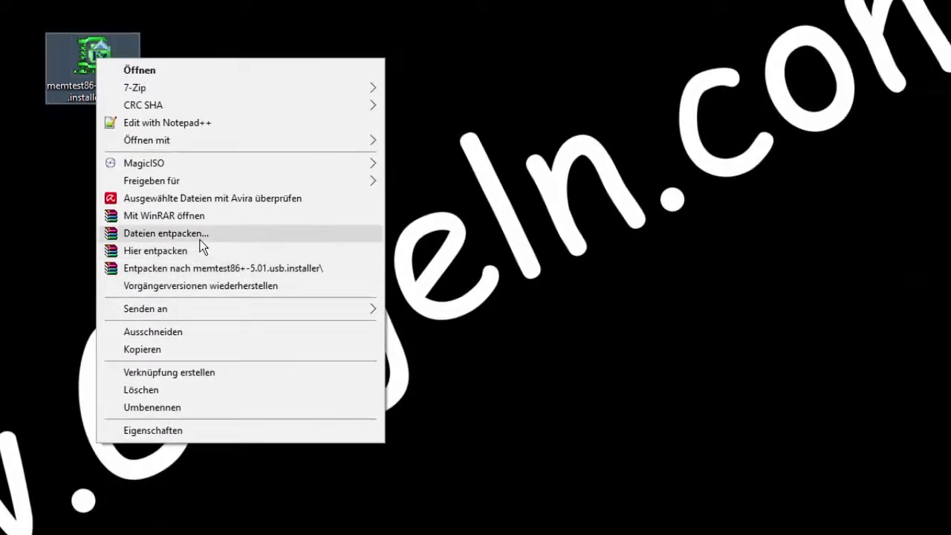
click(201, 237)
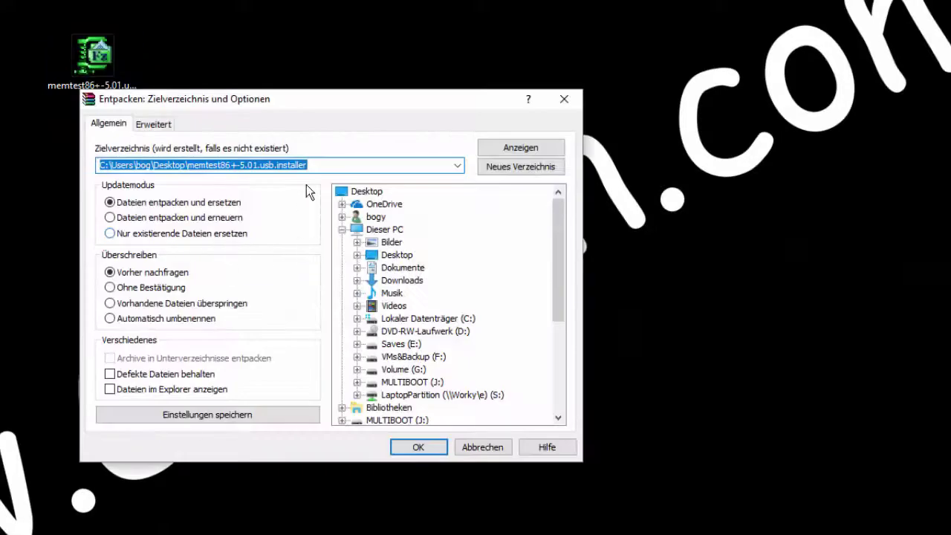
click(419, 447)
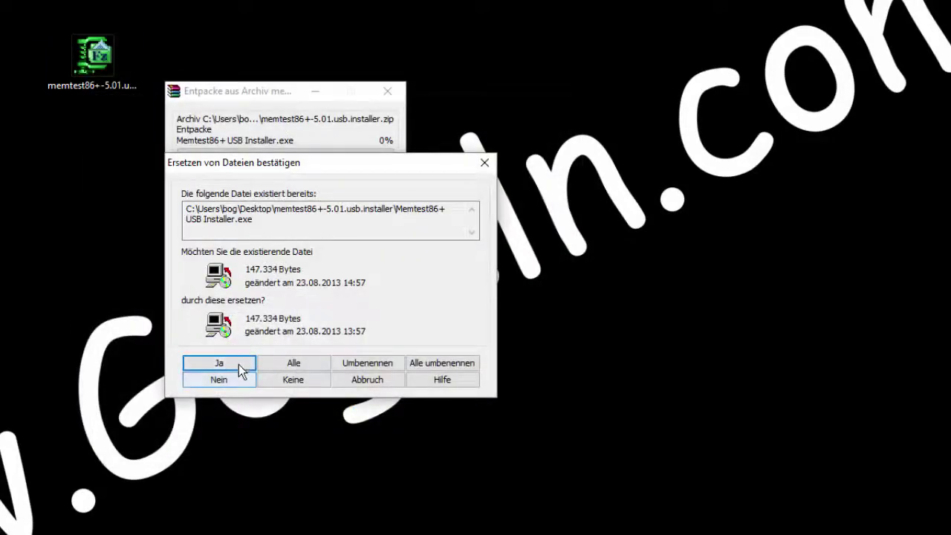
click(317, 368)
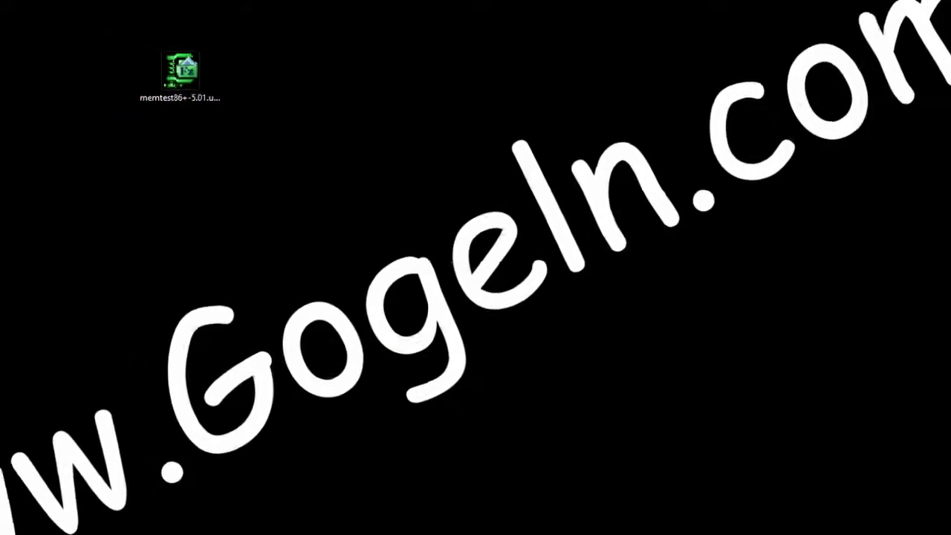
Step: Run Memtest86+ USB Installer.exe from the extracted folder, allow it to make changes and accept its license agreement
drag(474, 245, 460, 106)
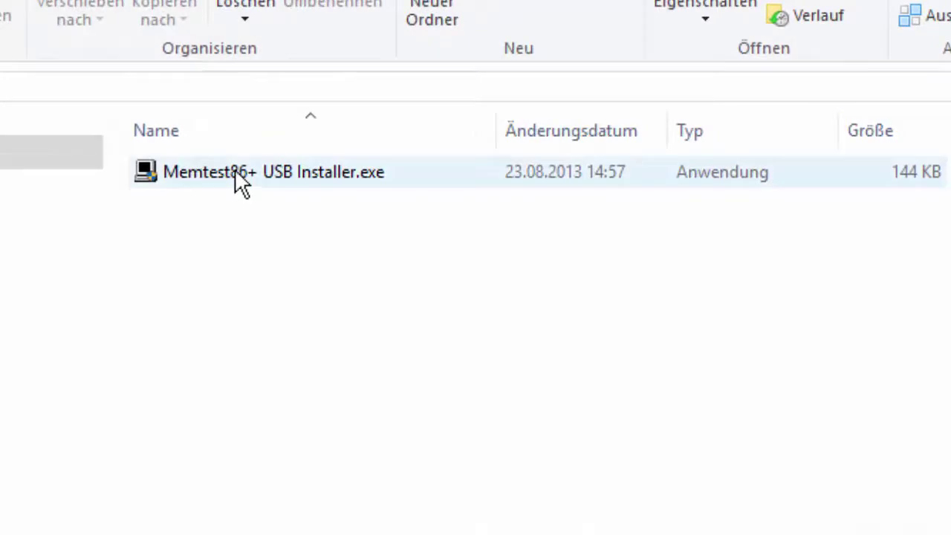
click(223, 172)
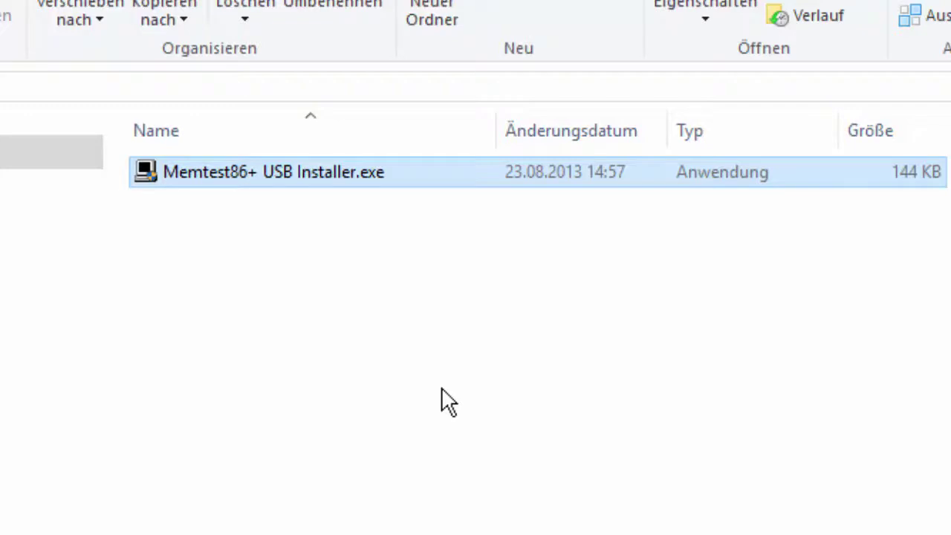
double_click(279, 176)
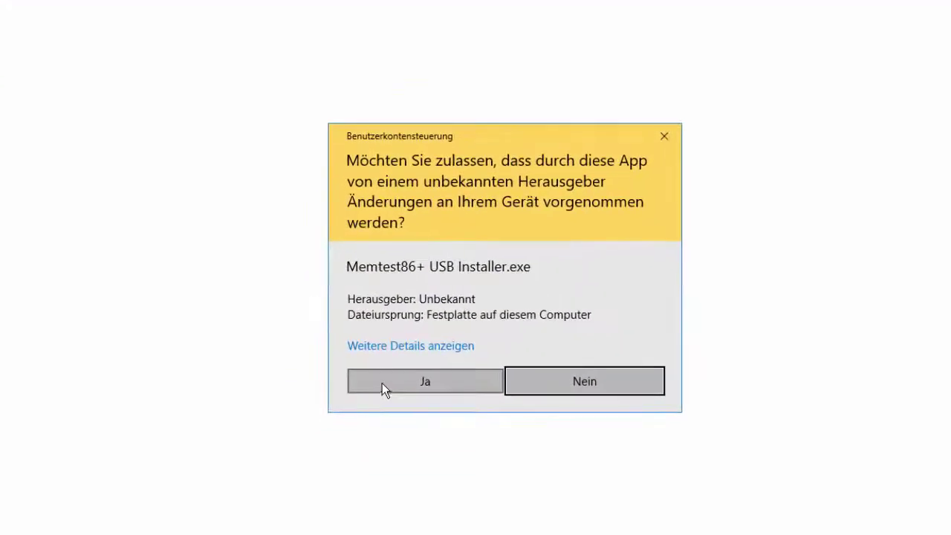
click(403, 380)
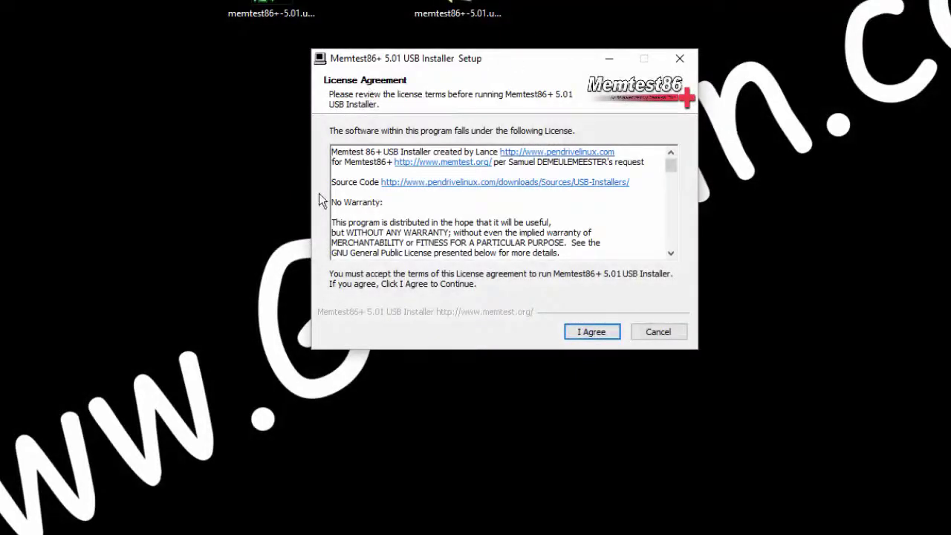
scroll(582, 330, down, 5)
click(588, 331)
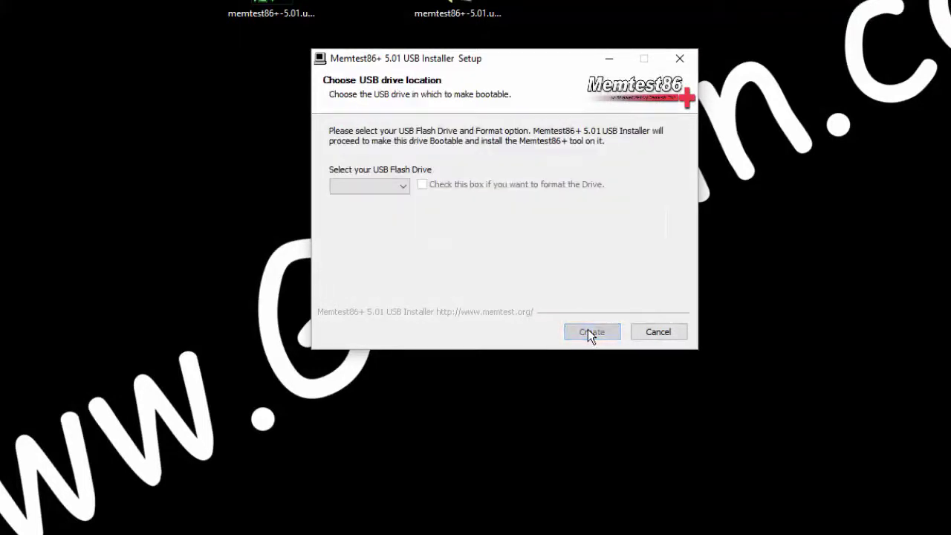
Step: Create the bootable Memtest86+ stick on drive J:\ with formatting as Fat32 enabled, and finish the installer
click(380, 187)
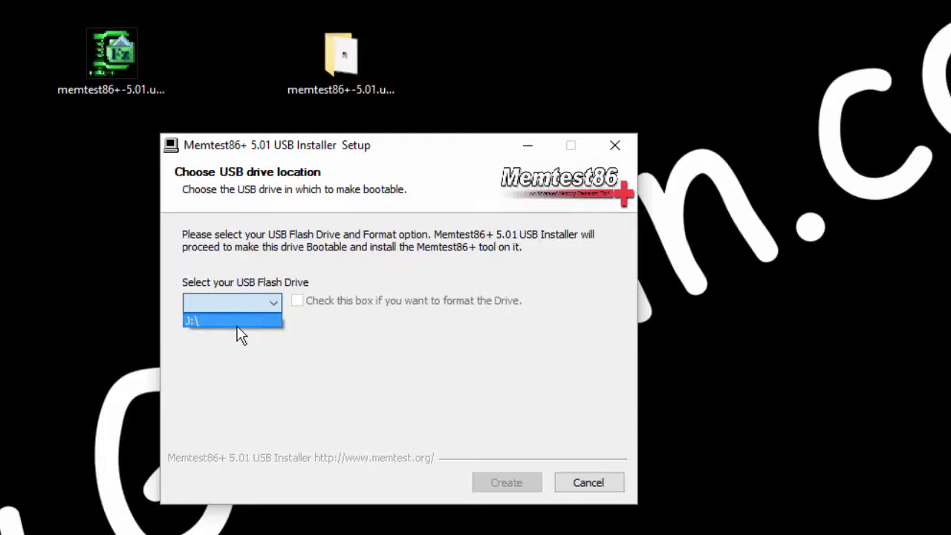
click(238, 324)
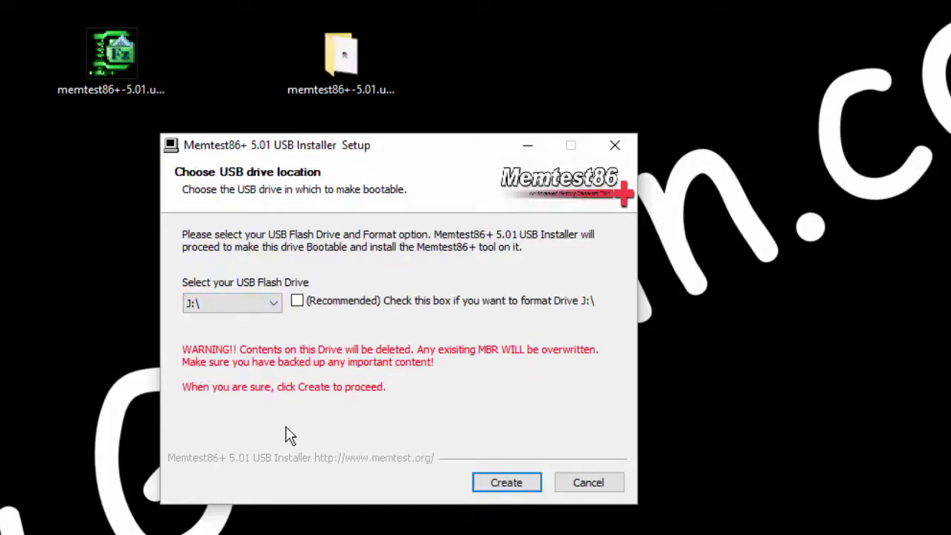
click(311, 303)
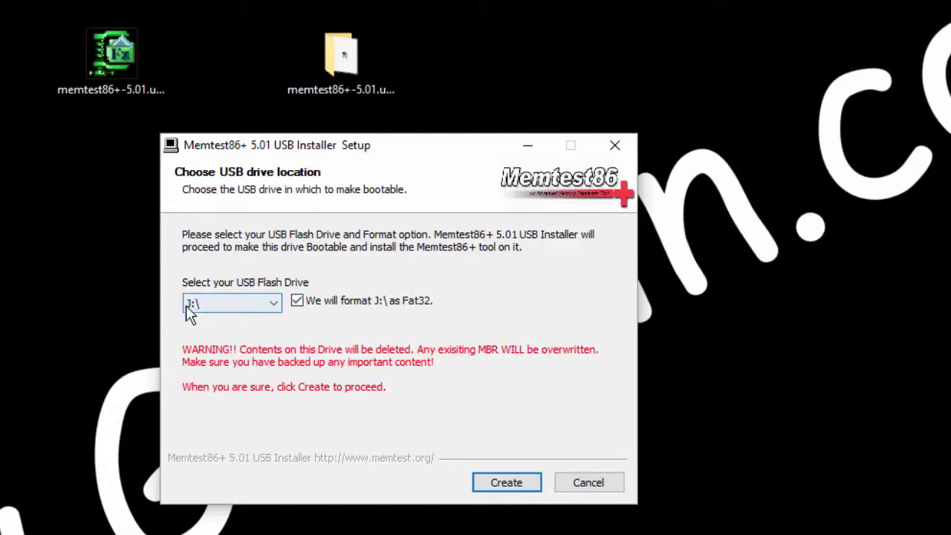
click(503, 484)
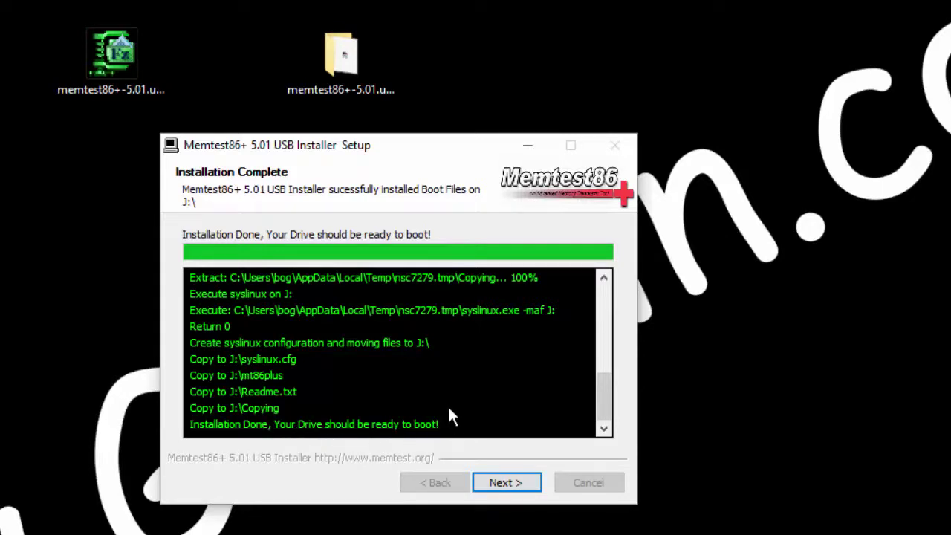
click(519, 487)
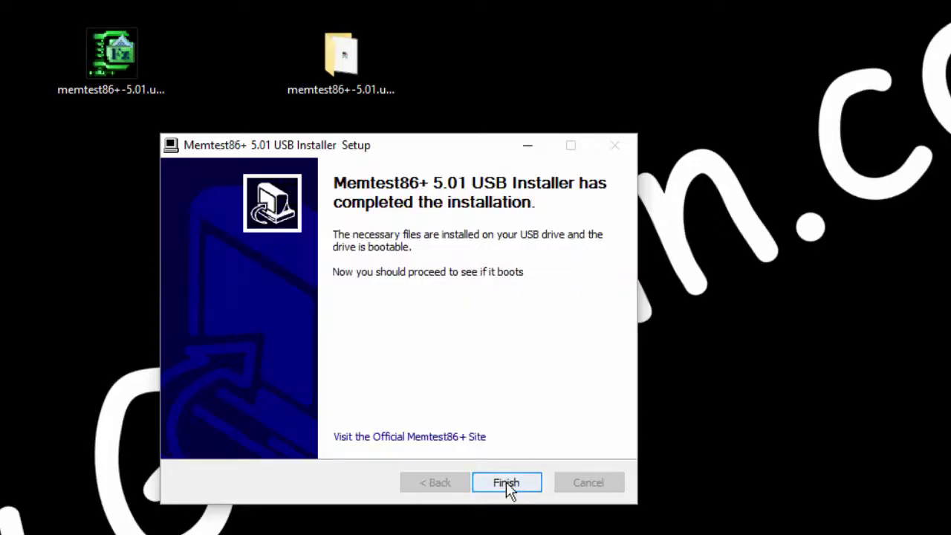
click(508, 484)
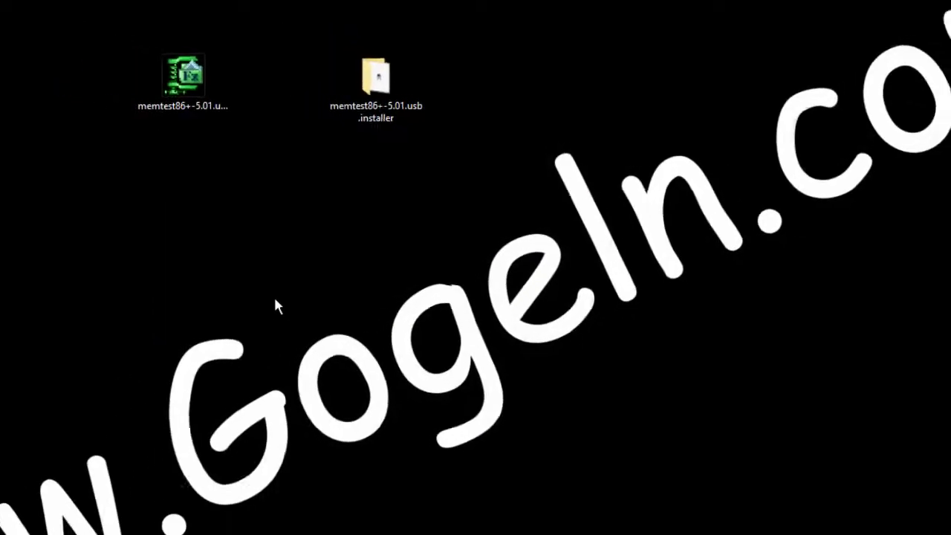
Step: Check the used space and file system in the properties of the MULTIBOOT (J:) drive
key(super+e)
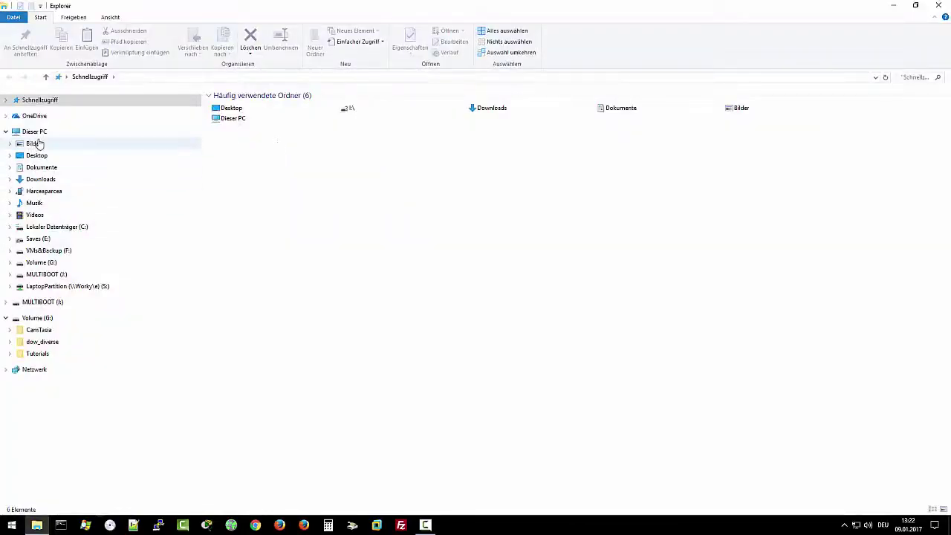
click(40, 130)
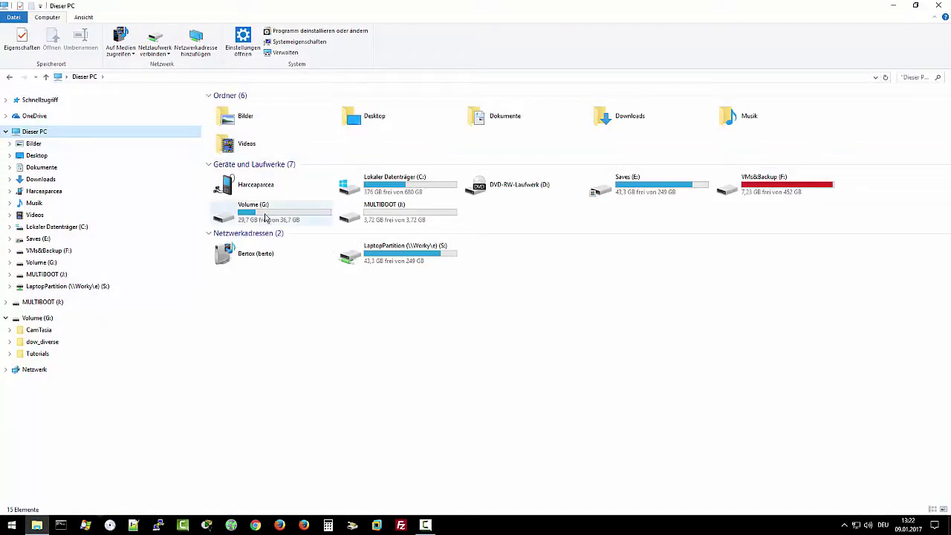
click(387, 220)
right_click(386, 220)
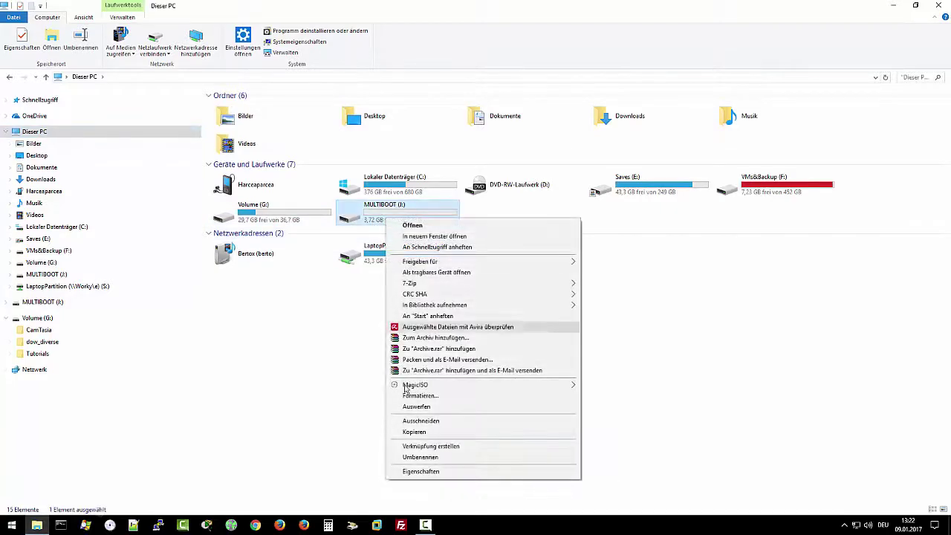
click(421, 471)
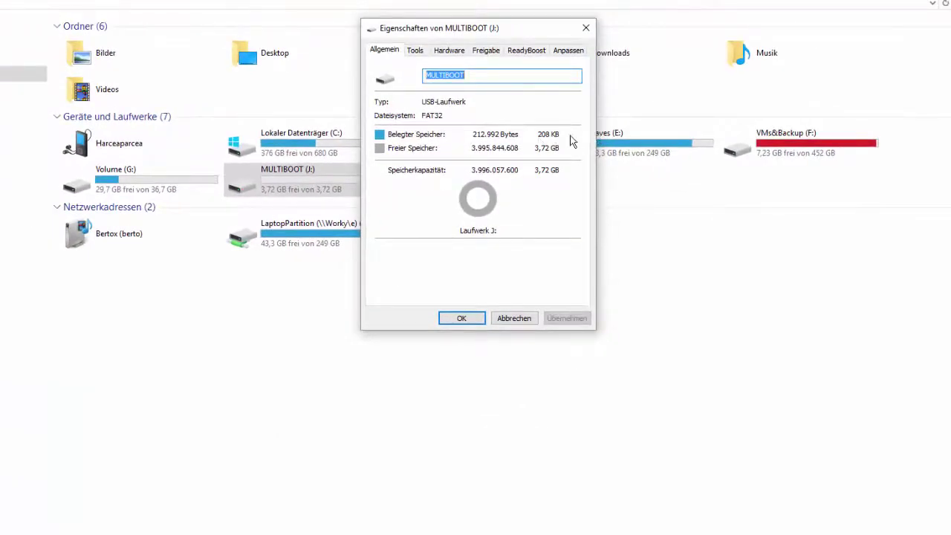
click(513, 319)
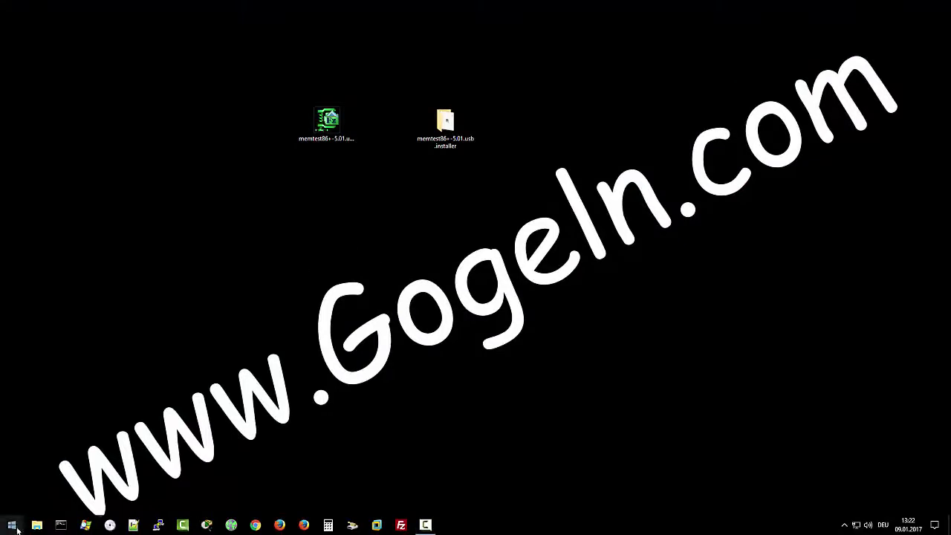
click(15, 527)
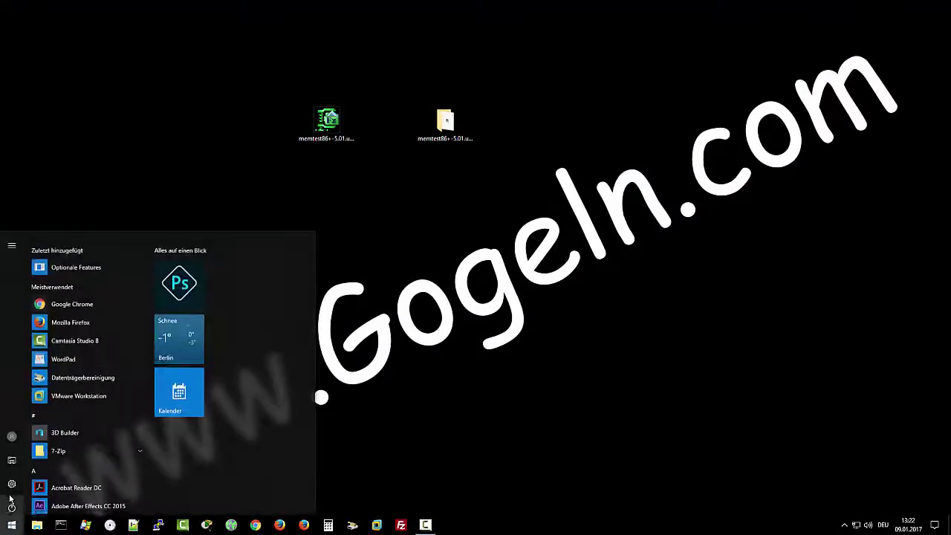
click(12, 481)
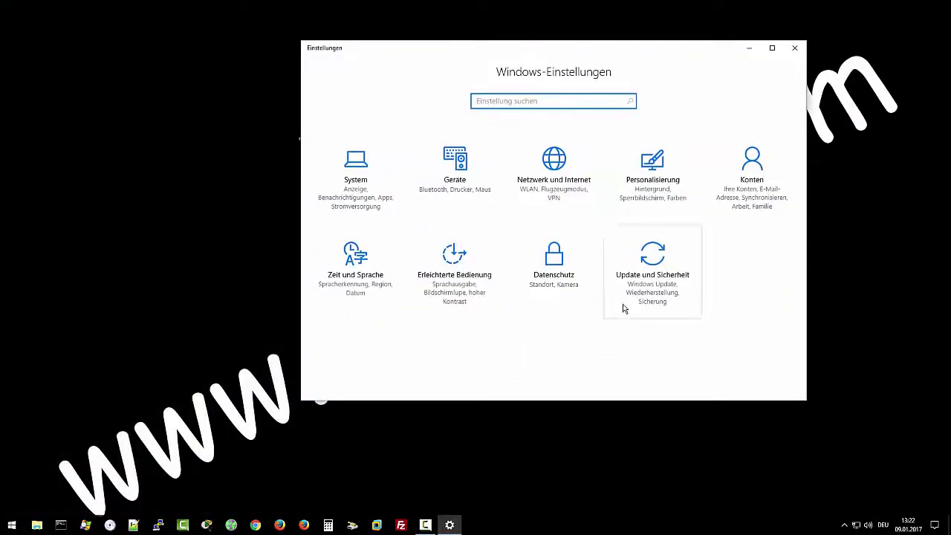
click(650, 264)
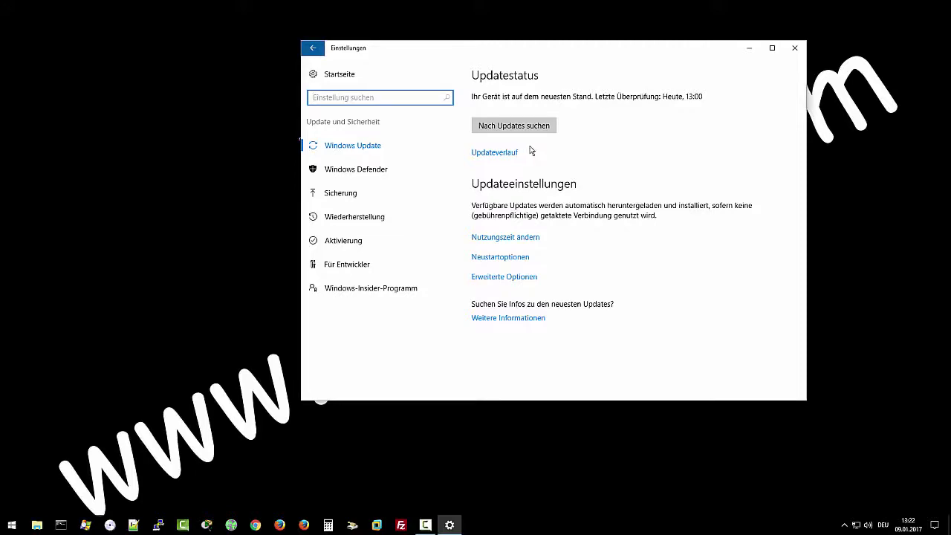
click(794, 49)
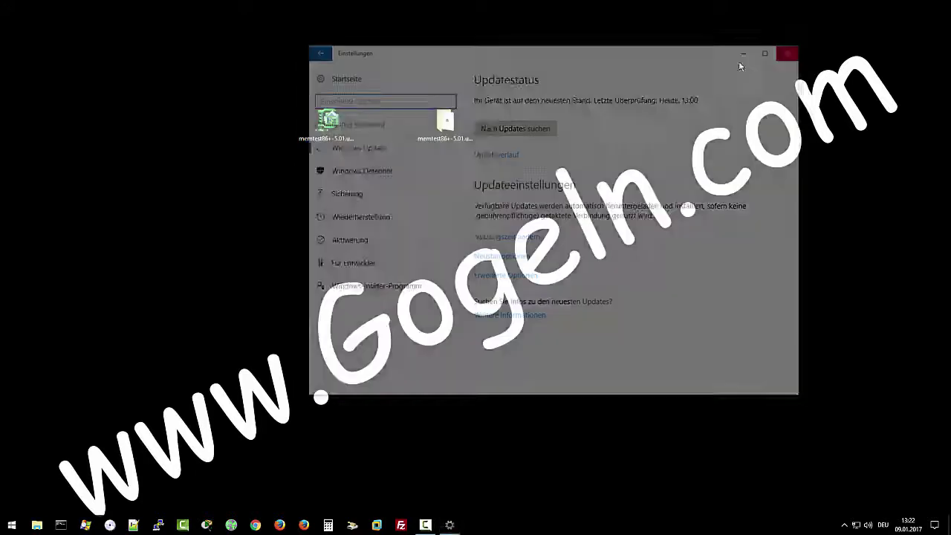
Step: Open the Wiederherstellung page under Update und Sicherheit in the Windows settings
click(12, 525)
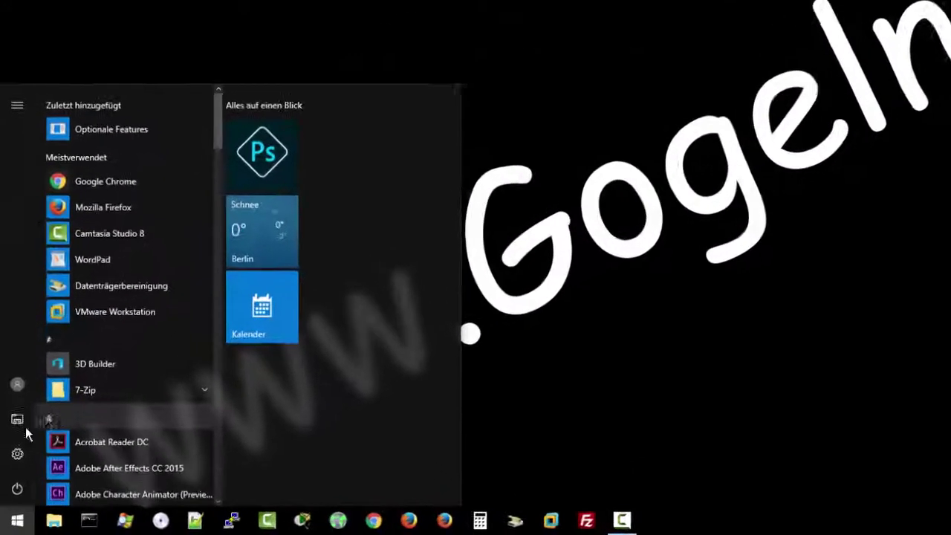
click(17, 453)
click(640, 367)
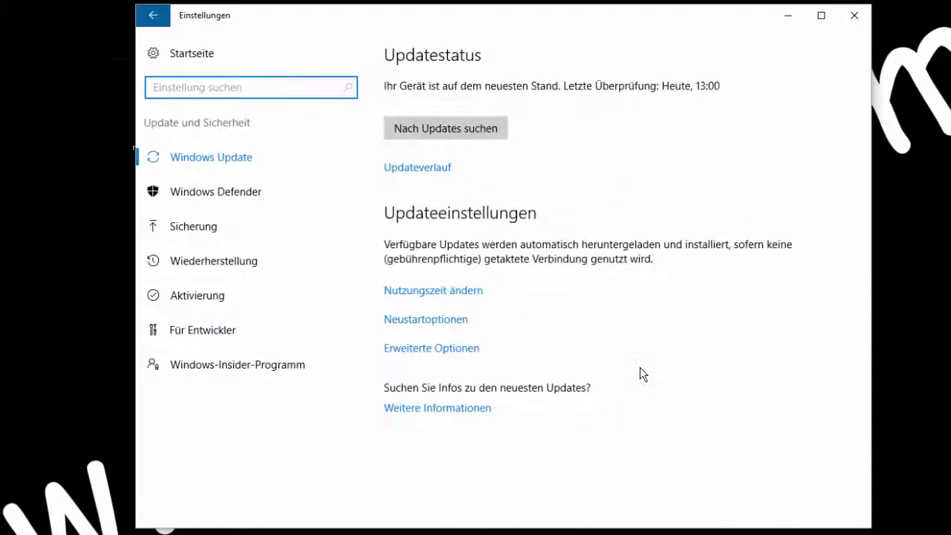
click(236, 259)
scroll(599, 365, down, 1)
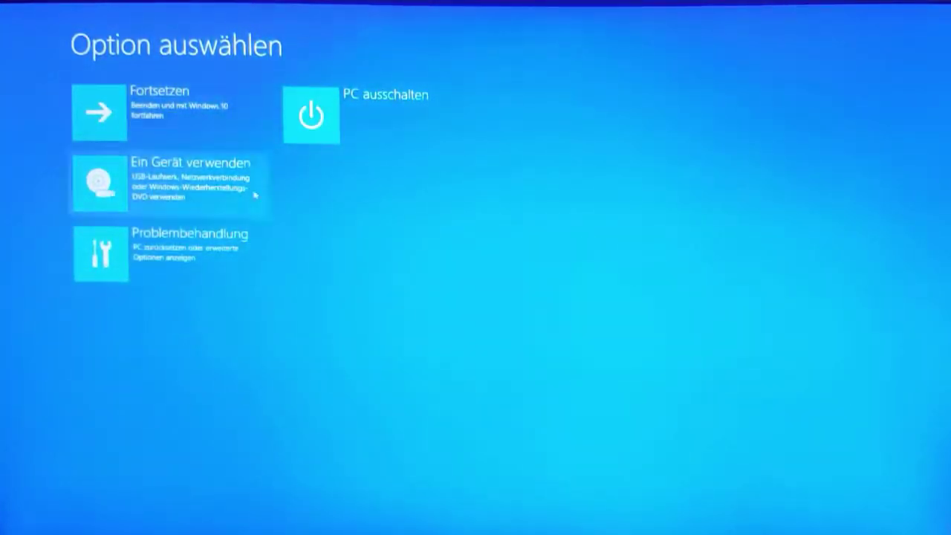
Step: Open the UEFI-Firmwareeinstellungen restart page from the advanced troubleshooting options of the recovery environment
click(138, 262)
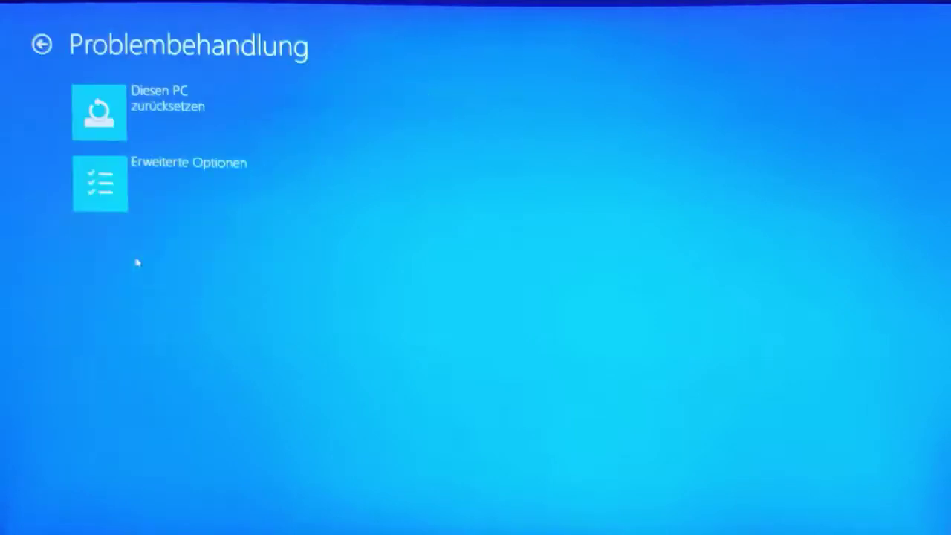
click(157, 172)
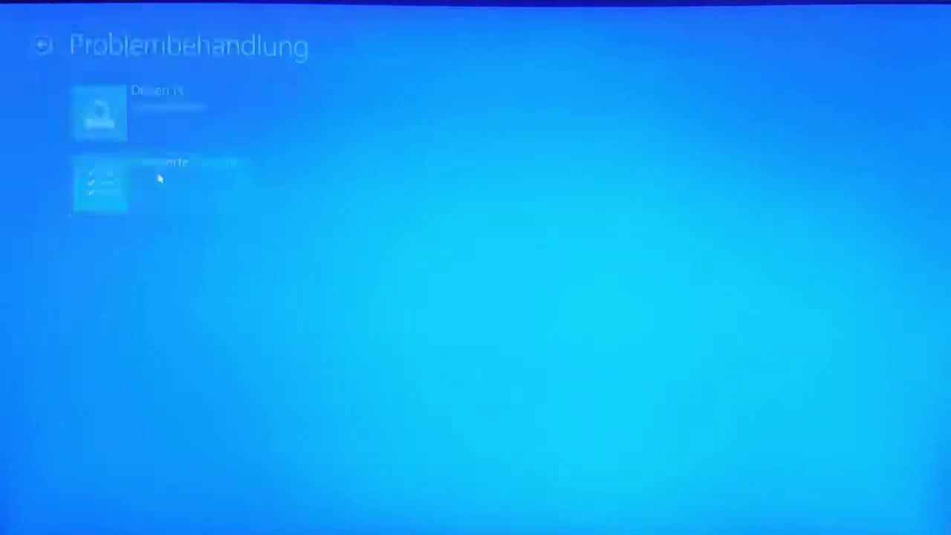
click(413, 192)
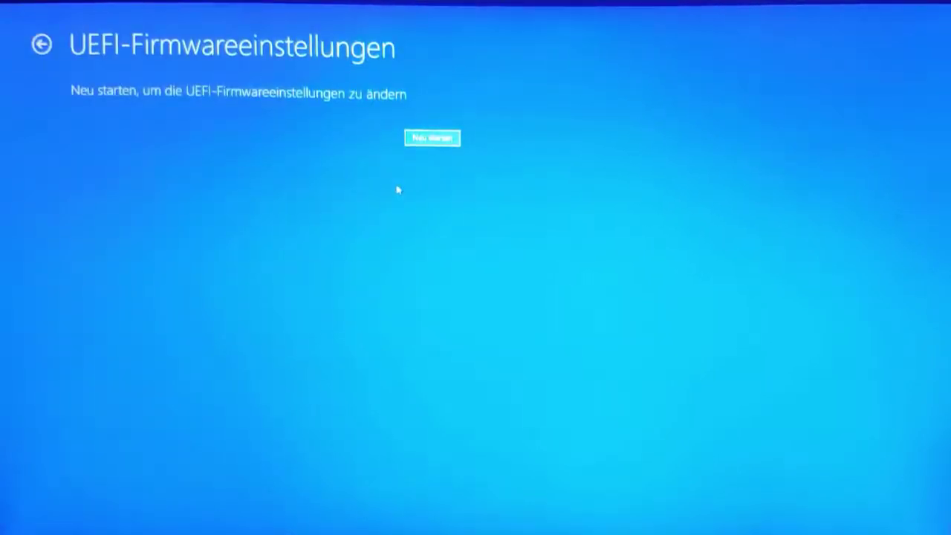
Step: Restart the computer to change the UEFI firmware settings and enter the Aptio Setup Utility
click(442, 137)
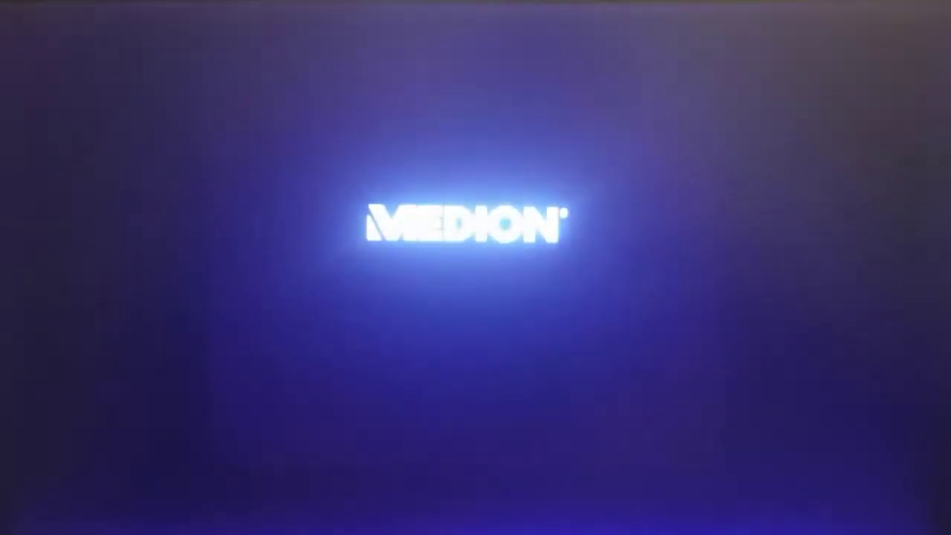
key(Delete)
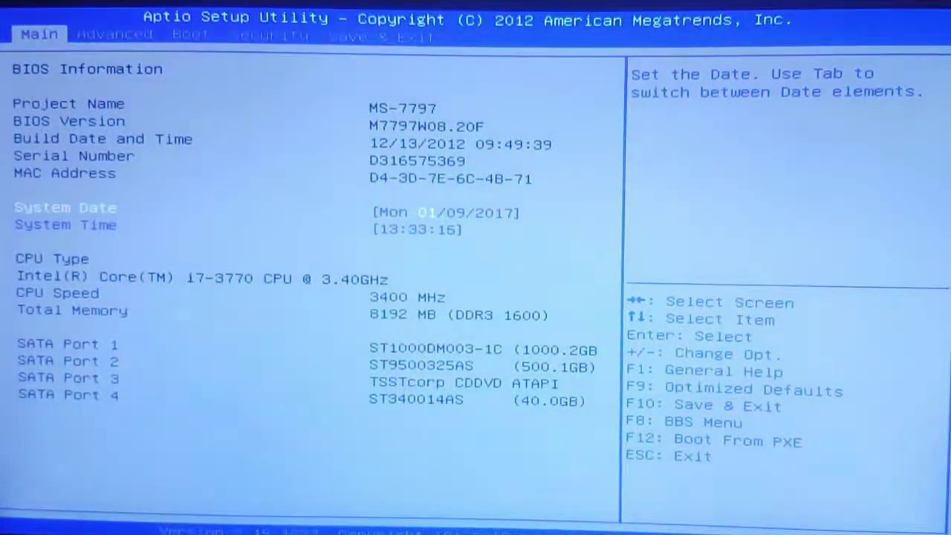
Step: Examine the Advanced, Boot, Security and Save & Exit settings of the firmware setup, including the fixed boot order
key(Right)
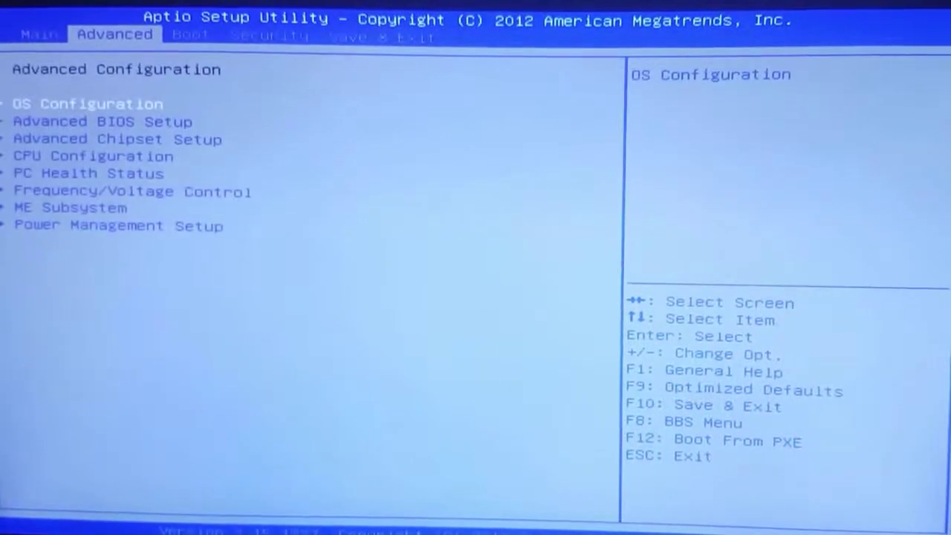
key(Right)
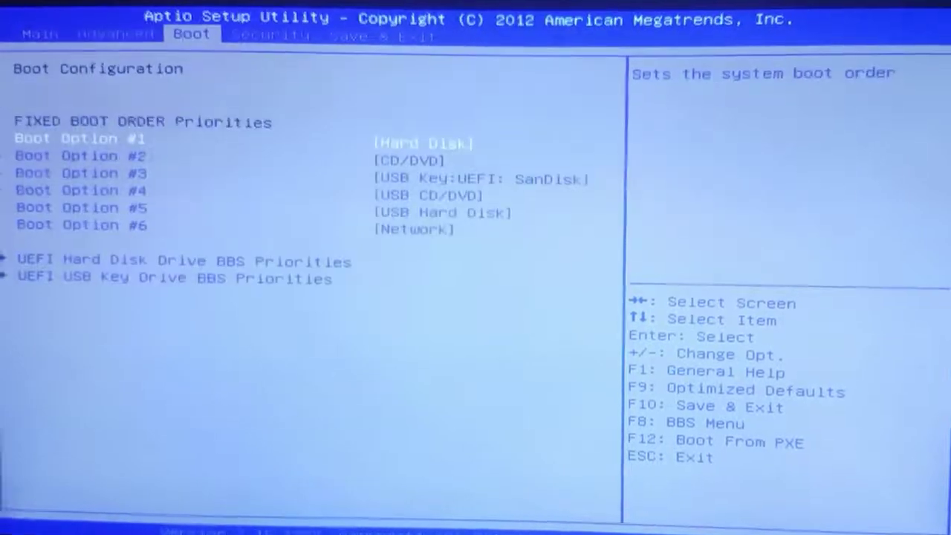
key(Right)
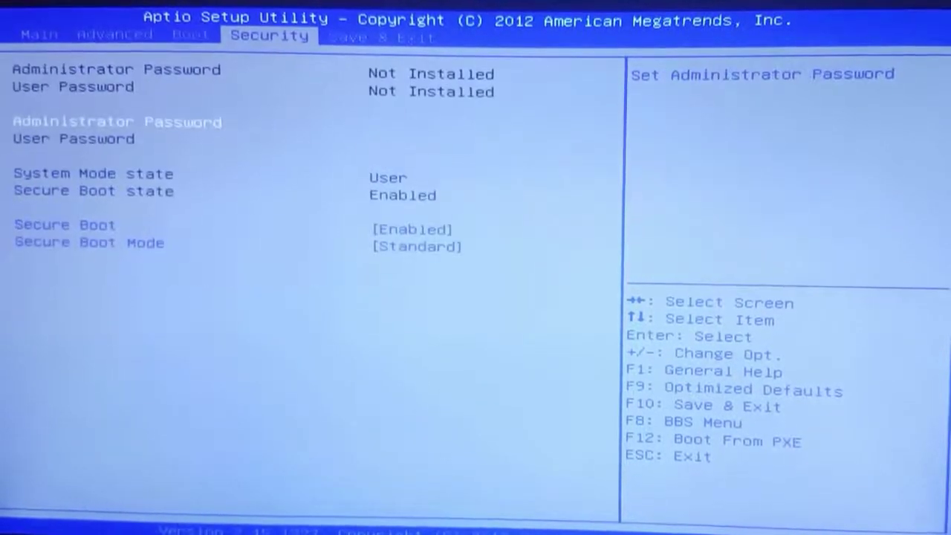
key(Right)
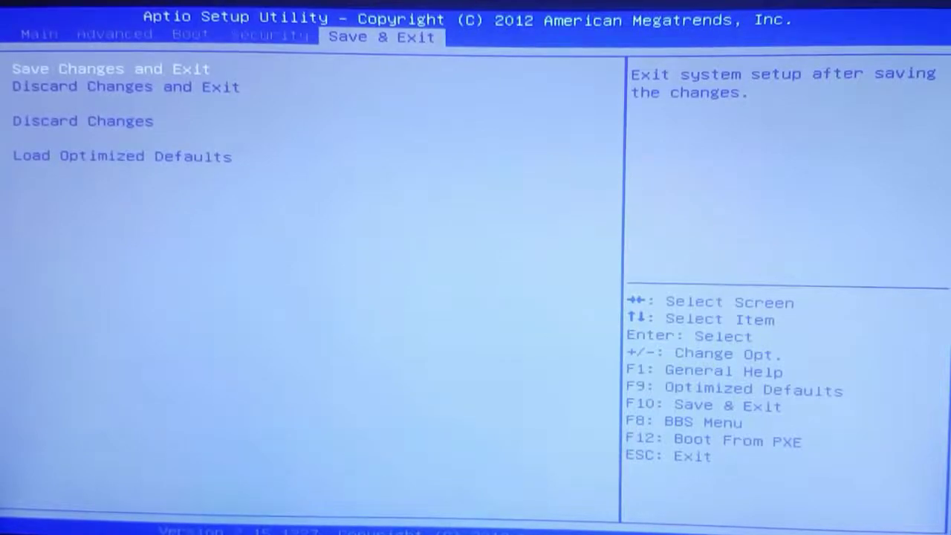
key(Left)
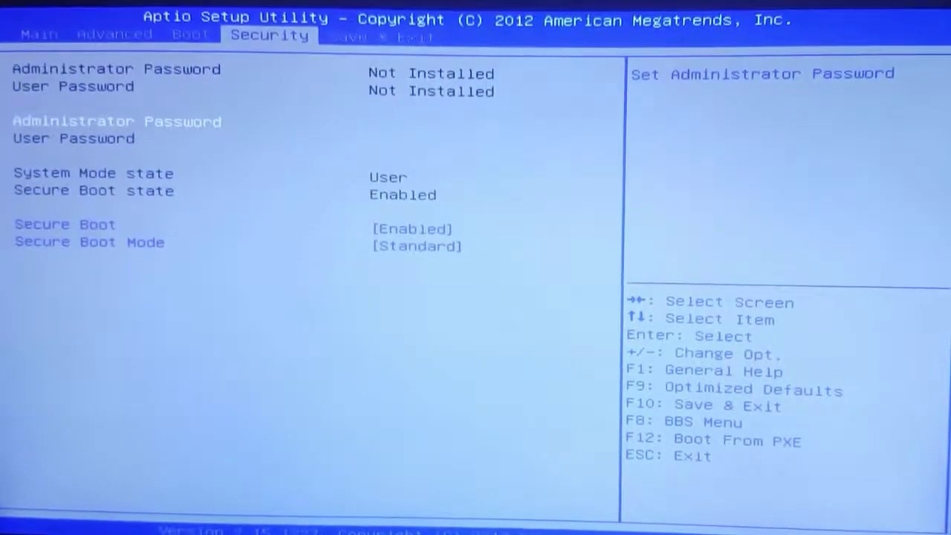
key(Left)
key(Down)
key(Up)
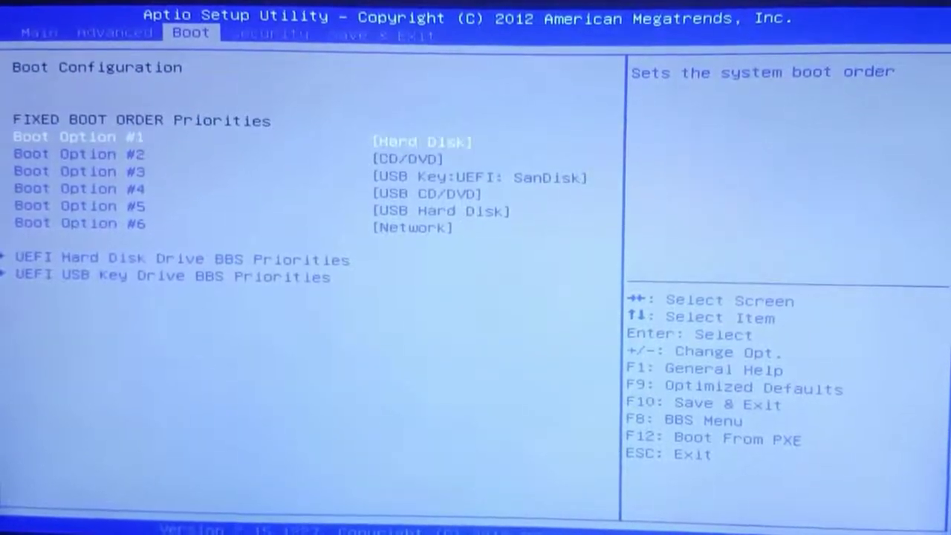
key(Down)
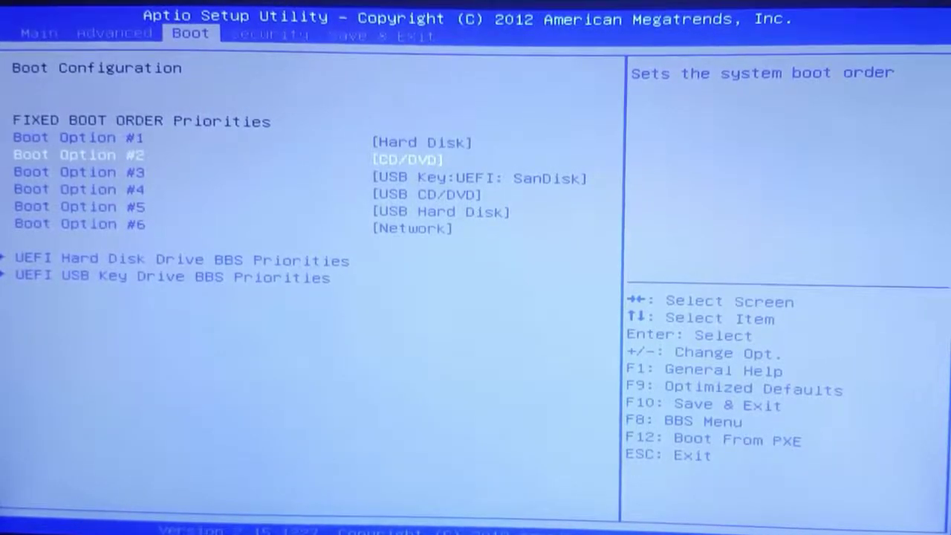
Step: Set OS Select to WIN 7/other OS in the OS Configuration of the advanced firmware settings
key(Left)
key(Down)
key(Down)
key(Down)
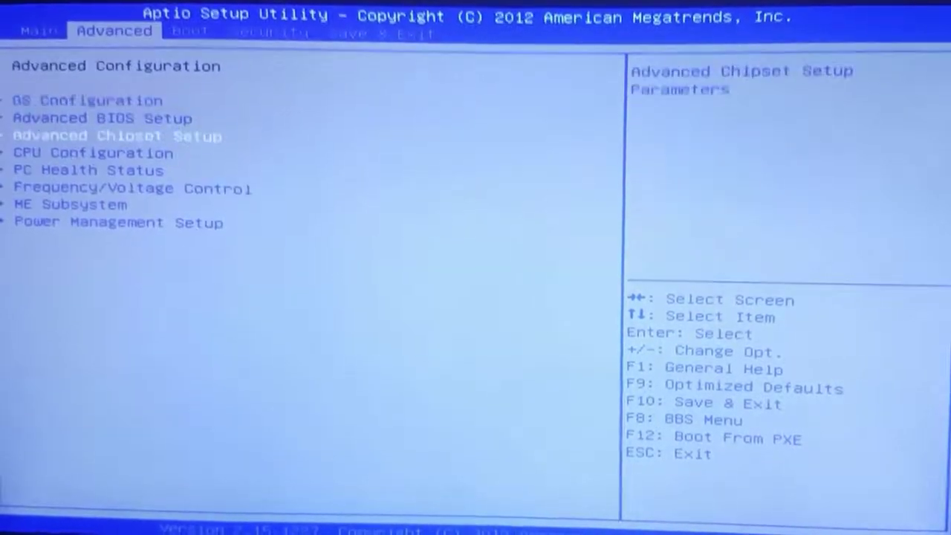
key(Up)
key(Up)
key(Up)
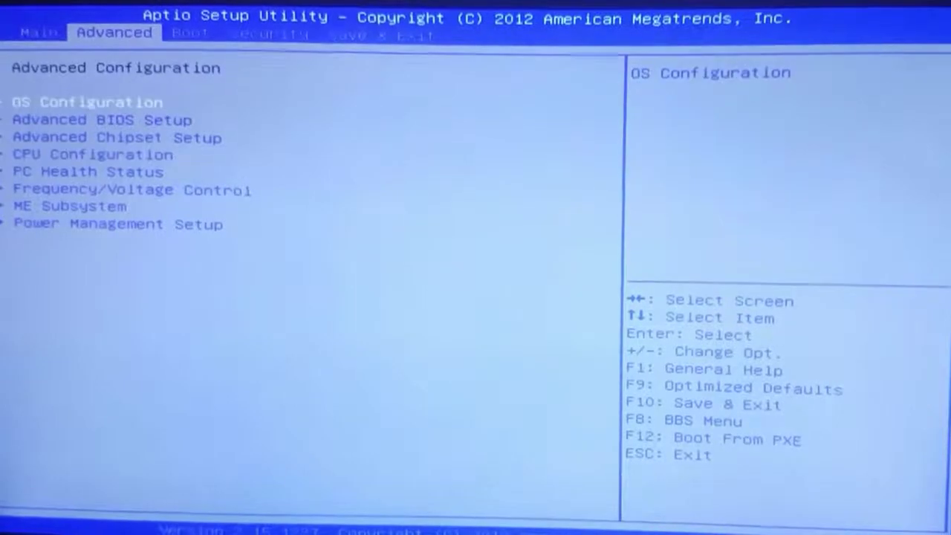
key(Return)
key(Return)
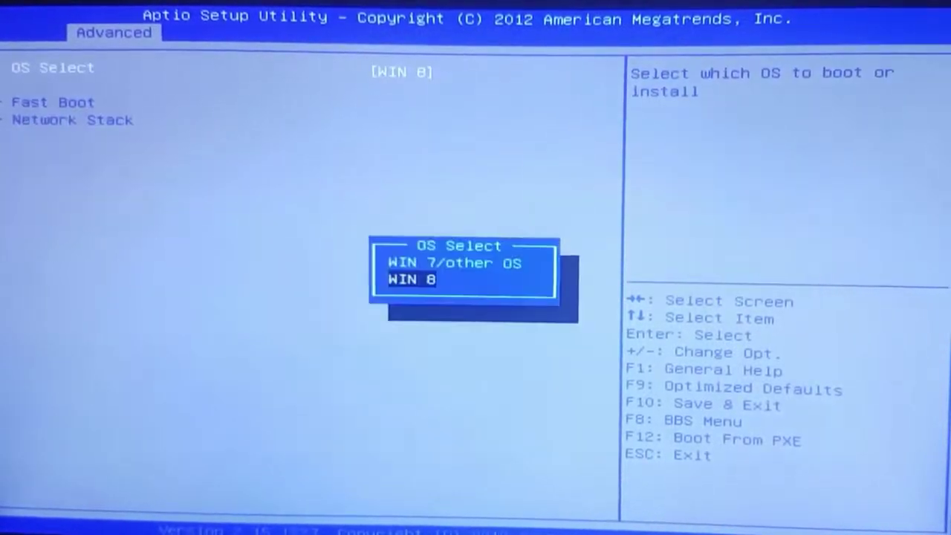
key(Up)
key(Return)
key(Return)
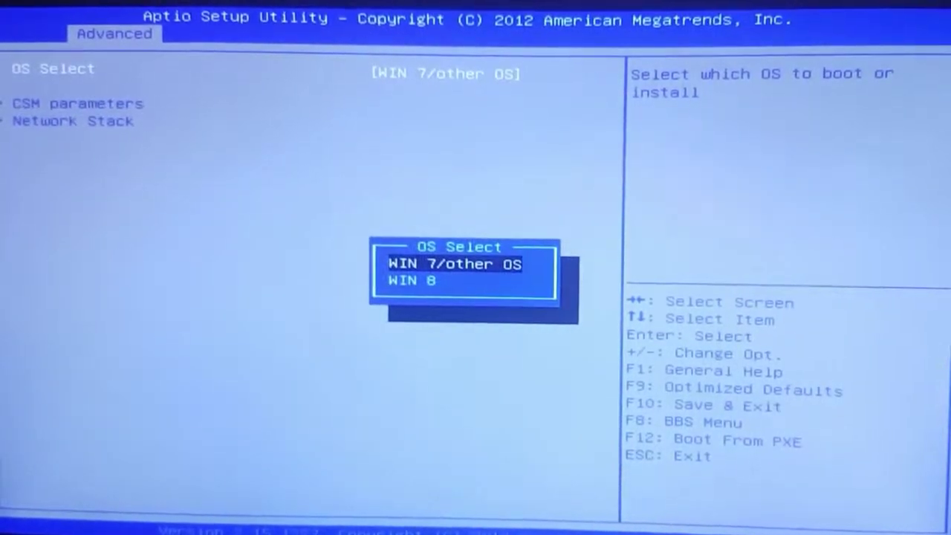
key(Return)
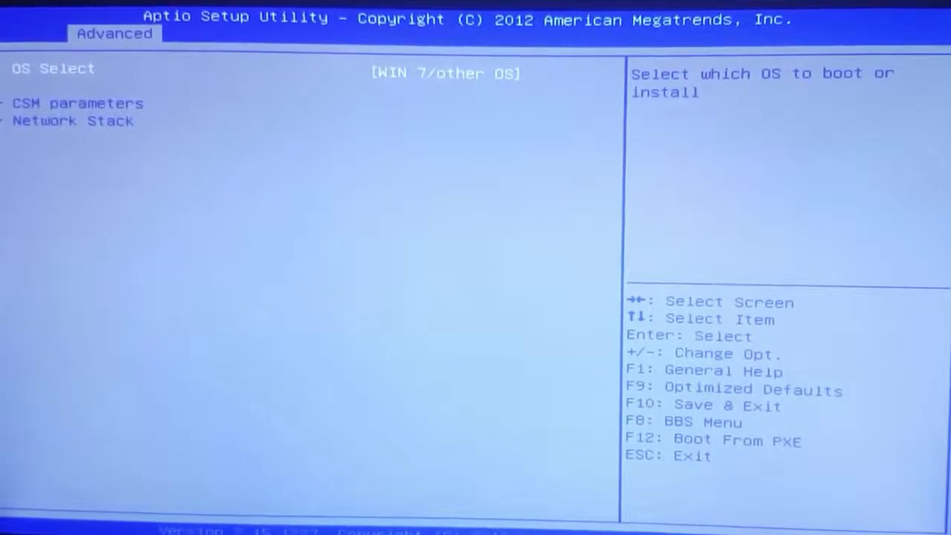